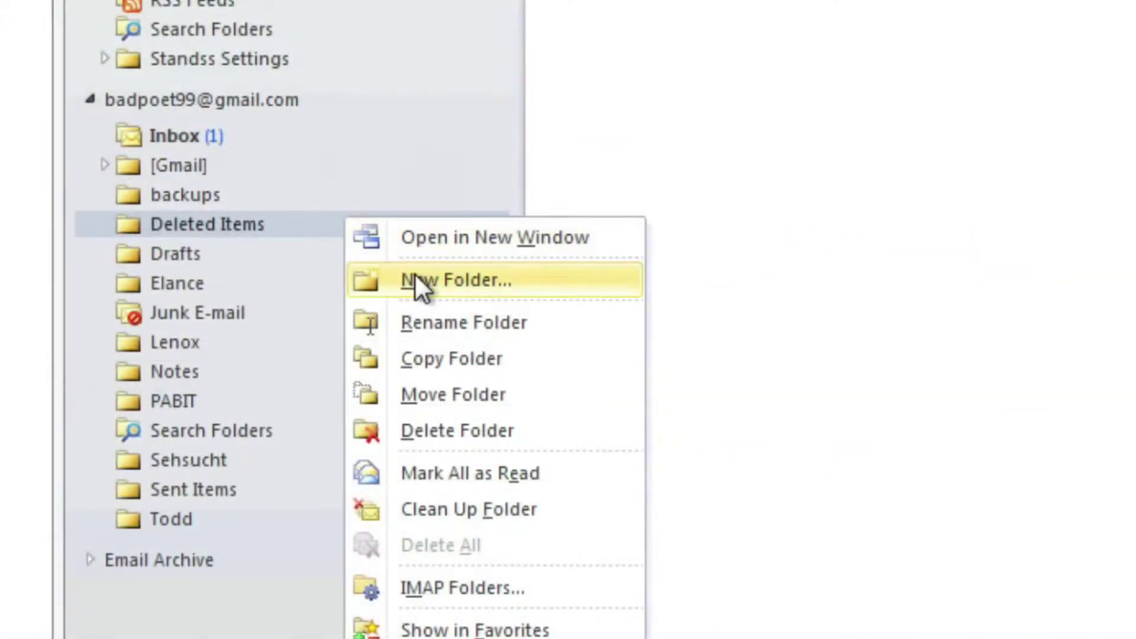
Step: Create the 'projects' folder, drag Sehsucht over Notes onto andres, and view Sehsucht's messages
click(414, 273)
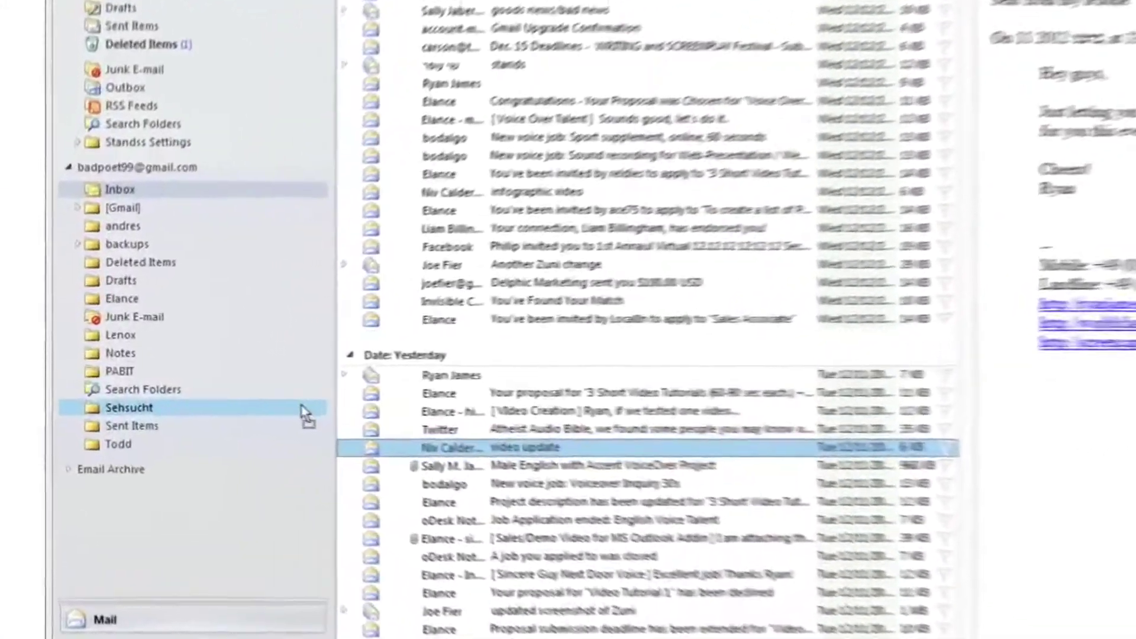
drag(303, 413, 182, 347)
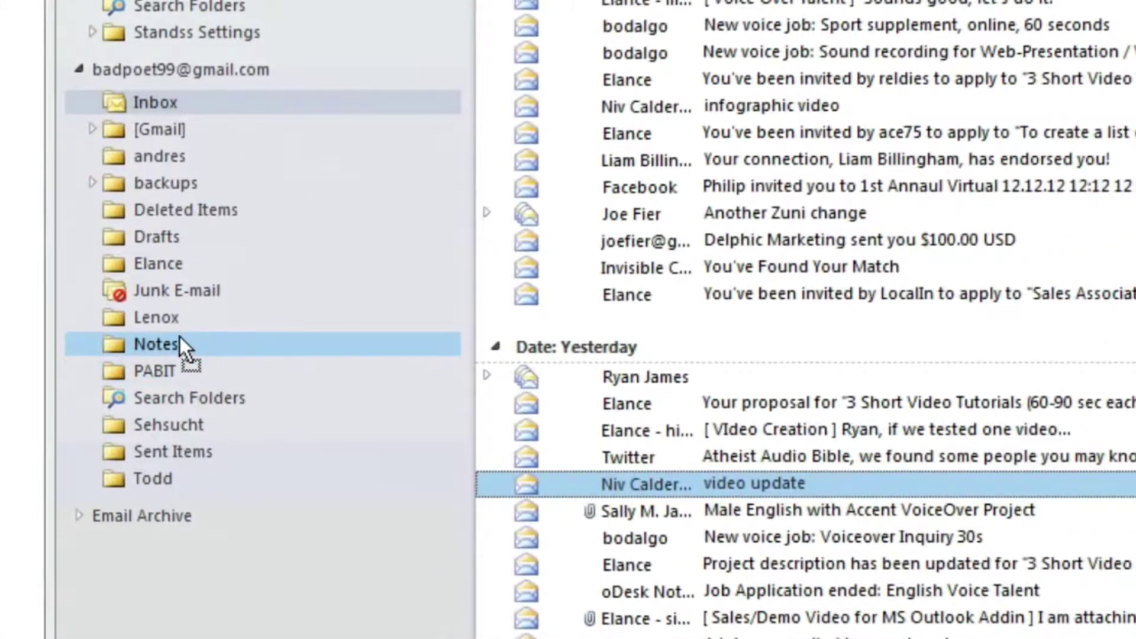
drag(181, 338, 178, 157)
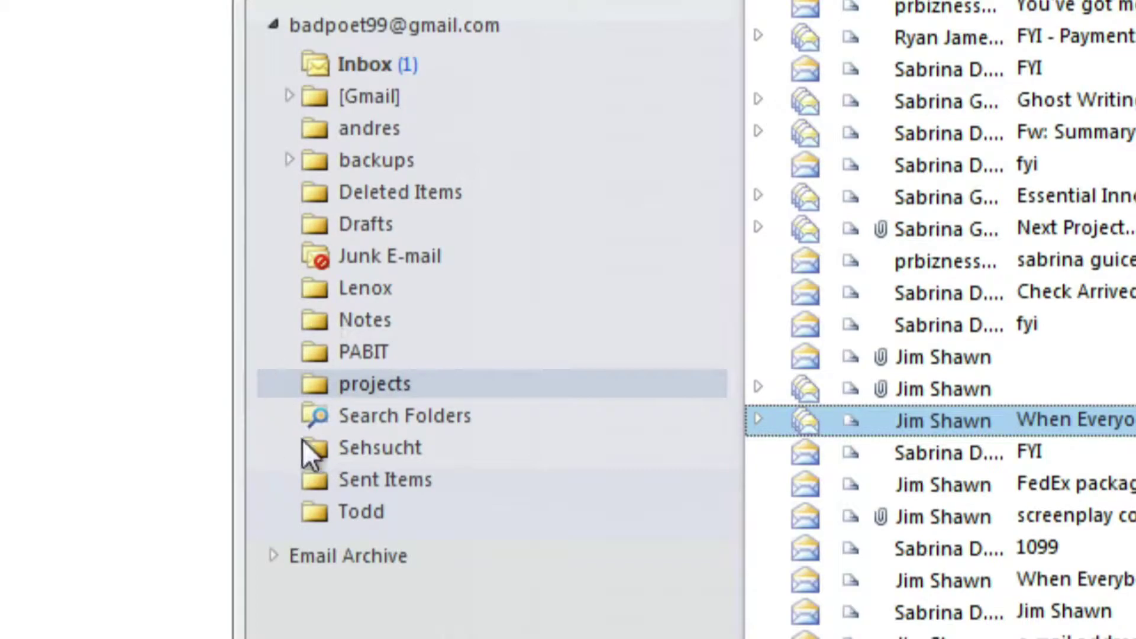
click(316, 449)
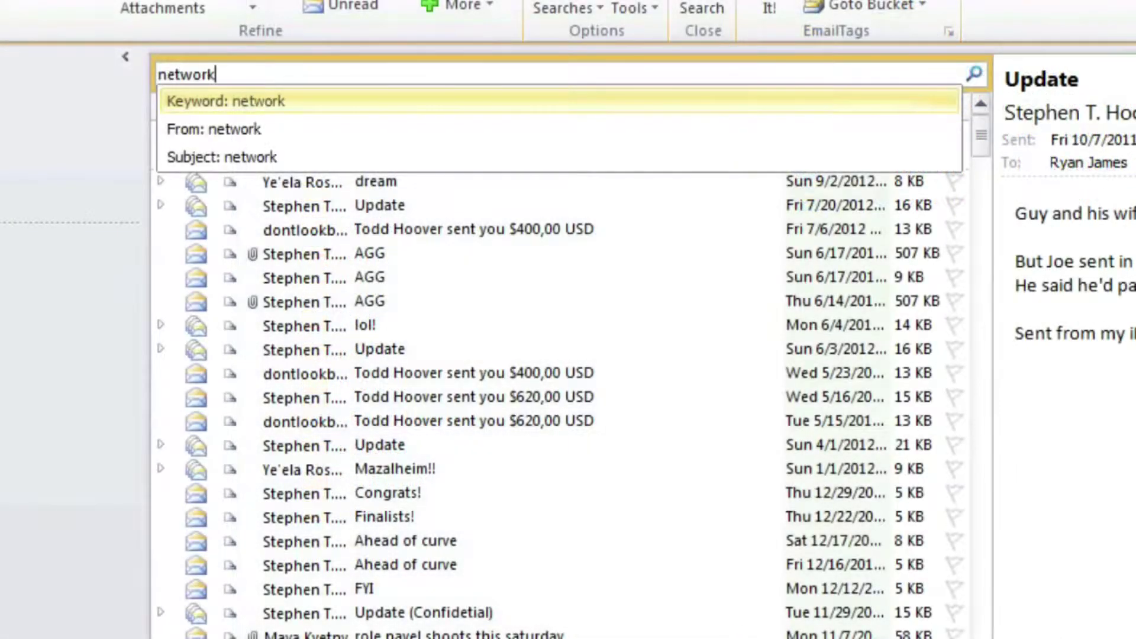
Step: Search for 'network' and widen the results to all mail items
key(Return)
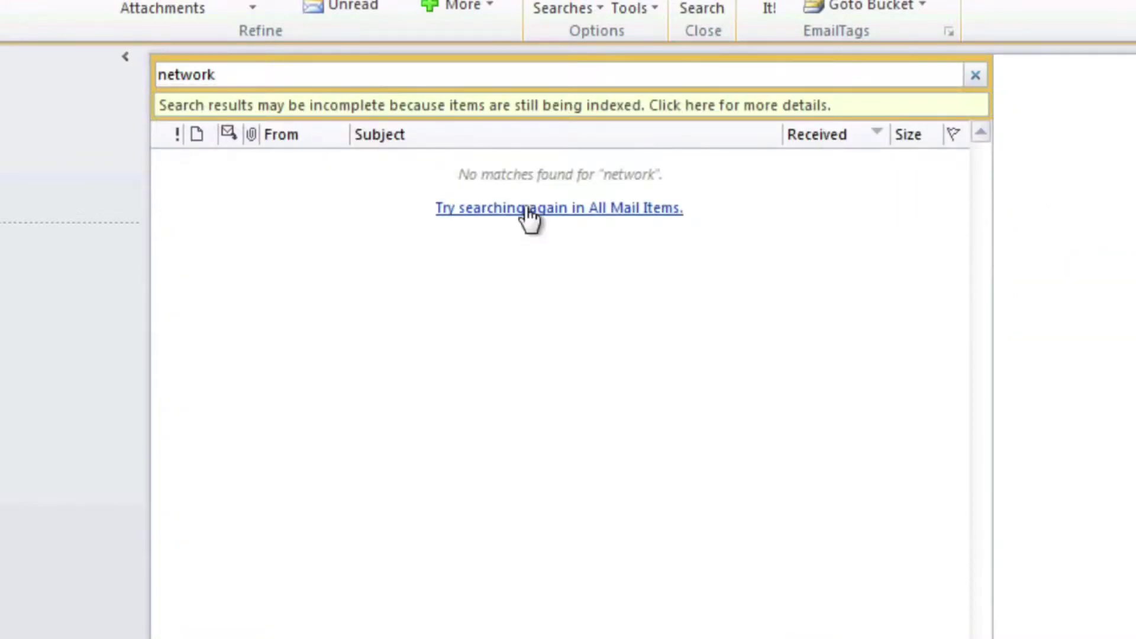
click(528, 210)
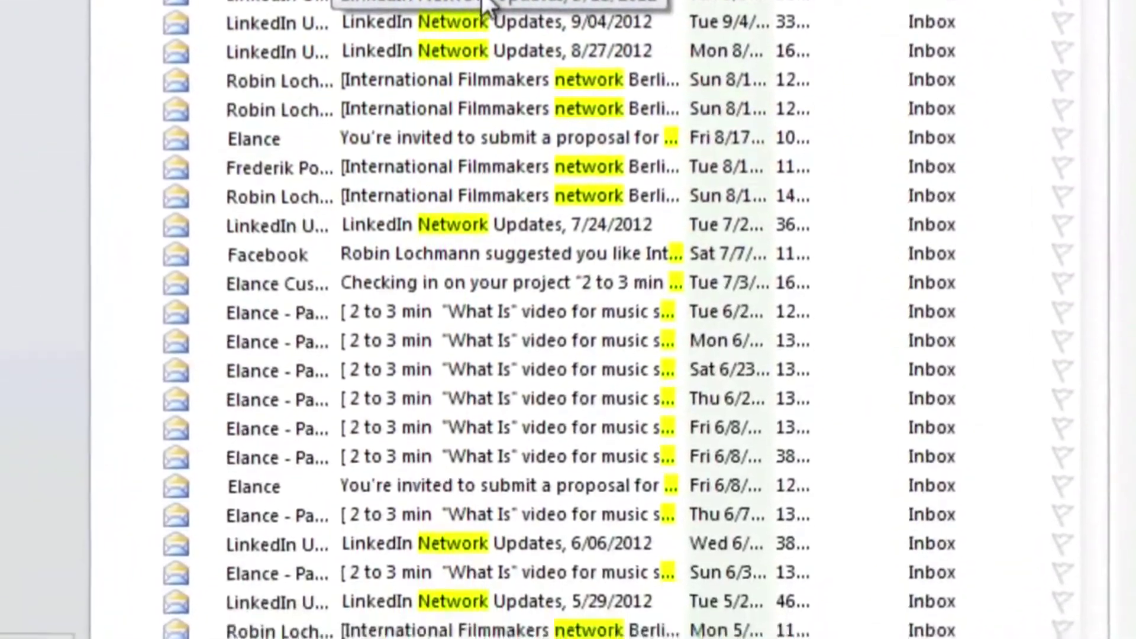
scroll(481, 17, down, 1)
scroll(481, 16, down, 3)
scroll(481, 16, down, 2)
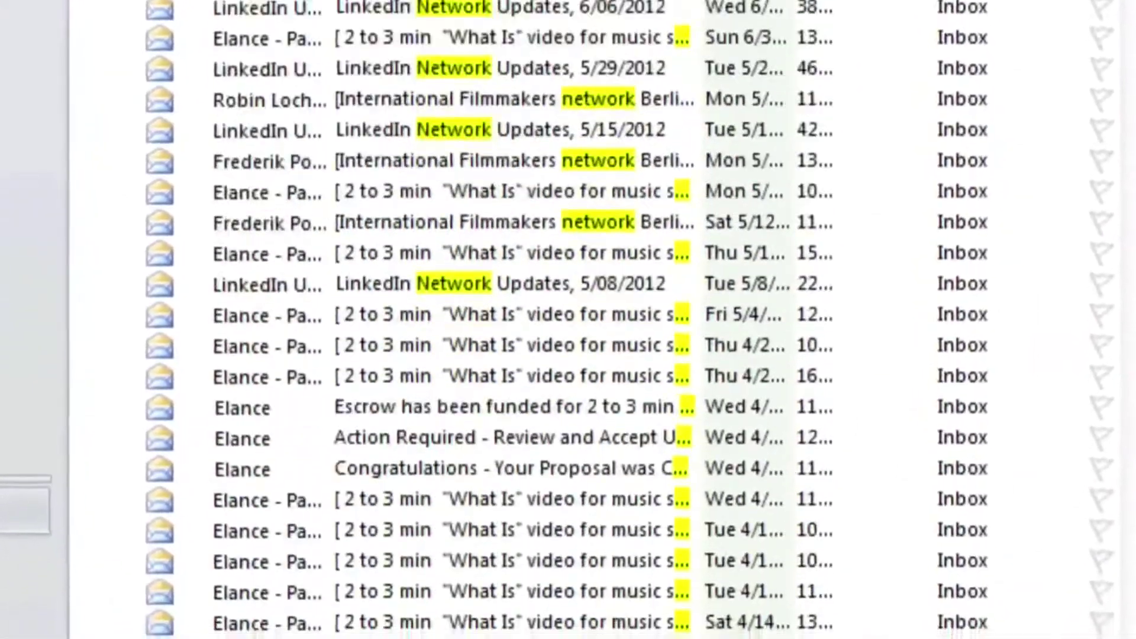
scroll(568, 320, down, 2)
scroll(569, 319, down, 2)
scroll(568, 319, down, 1)
scroll(568, 320, down, 3)
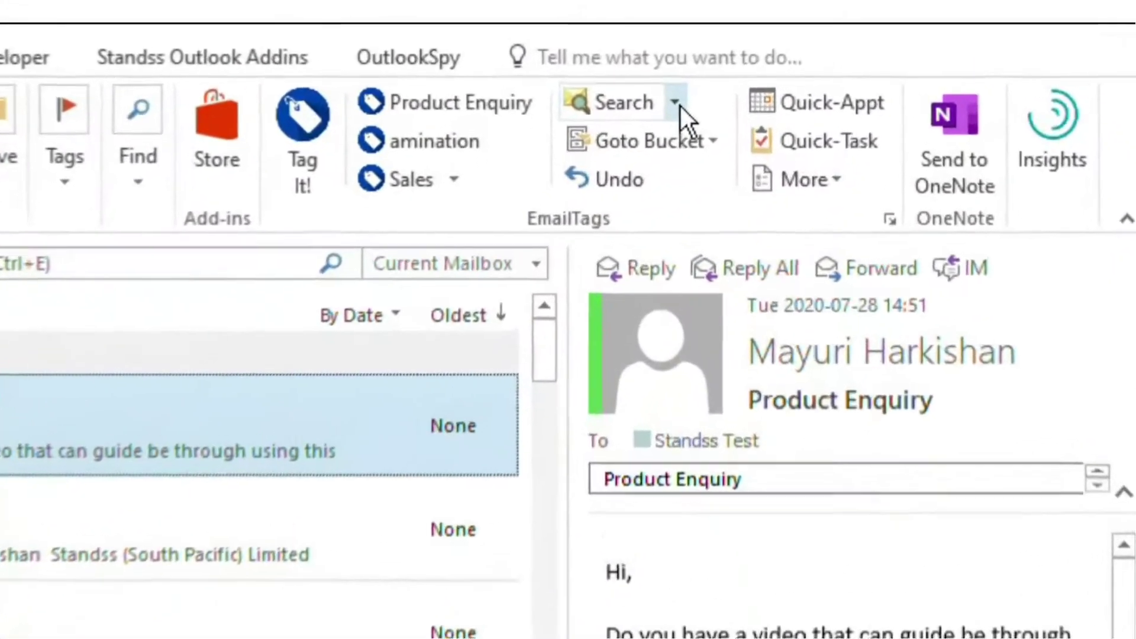
Step: Use the EmailTags Search dropdown to find emails tagged Product Enquiry
click(677, 105)
click(694, 205)
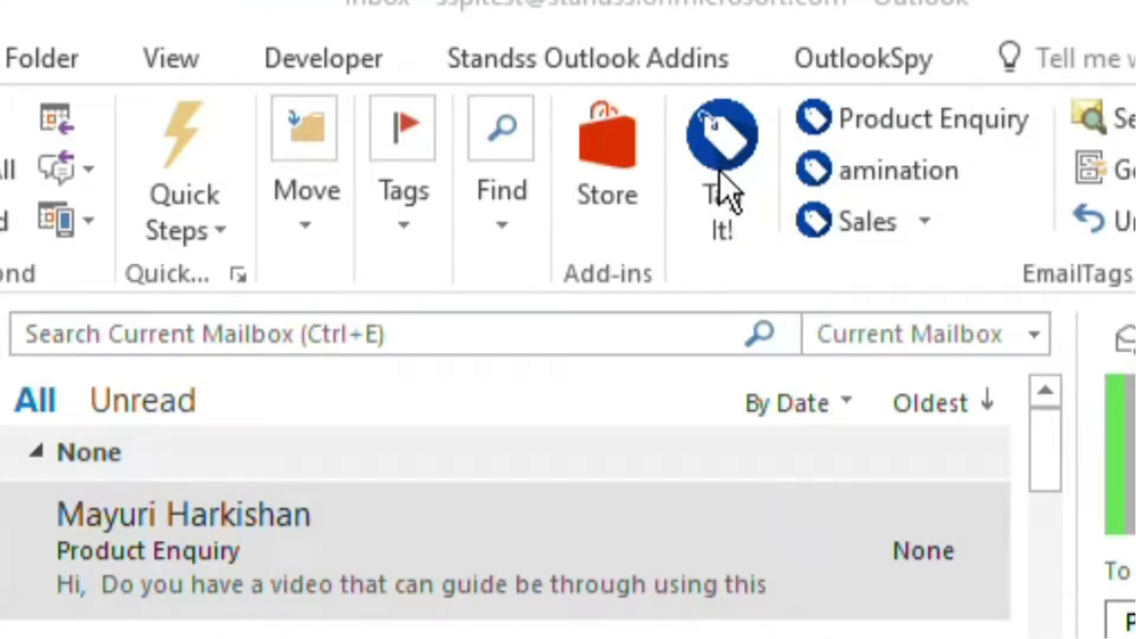
click(723, 187)
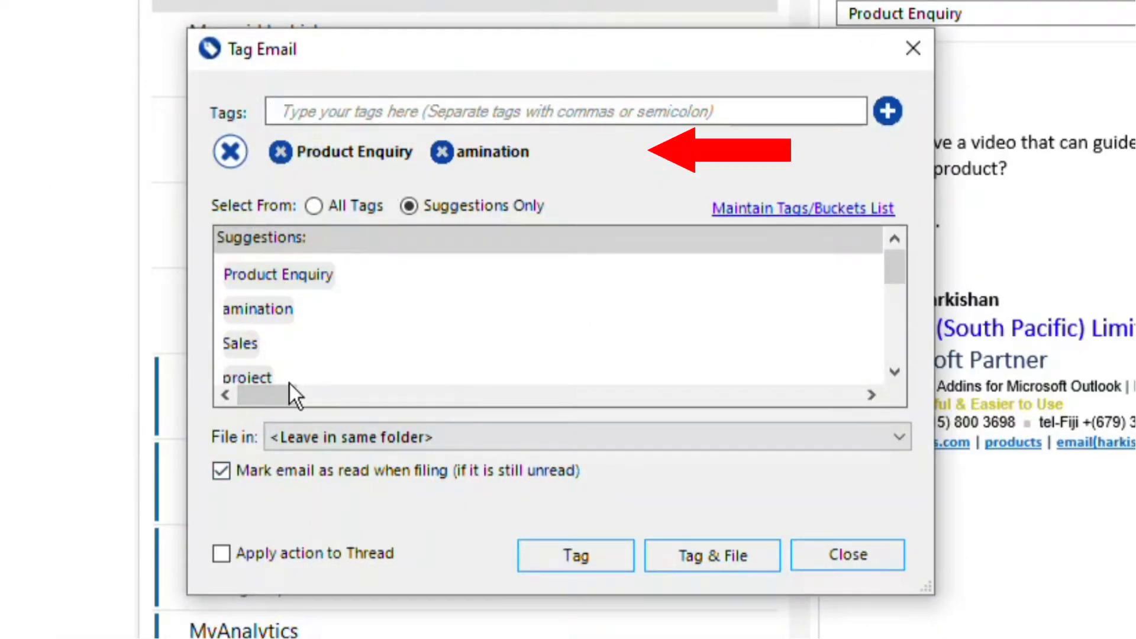
Step: Delete the Product Enquiry tag chip so only amination remains, then select the In Pursuit message
click(271, 147)
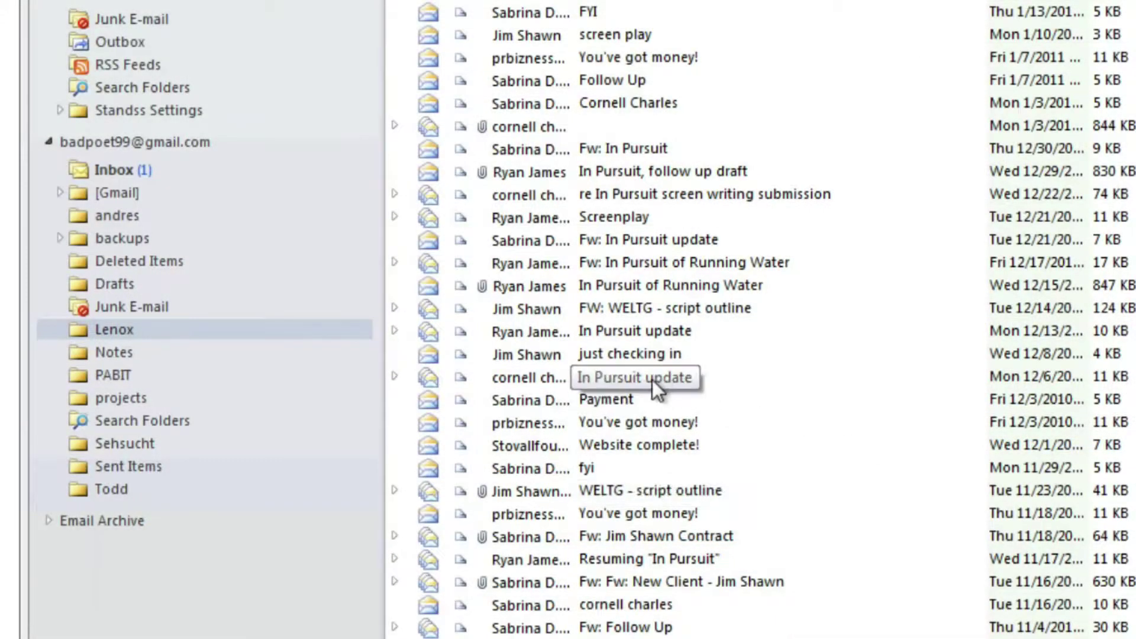
click(625, 376)
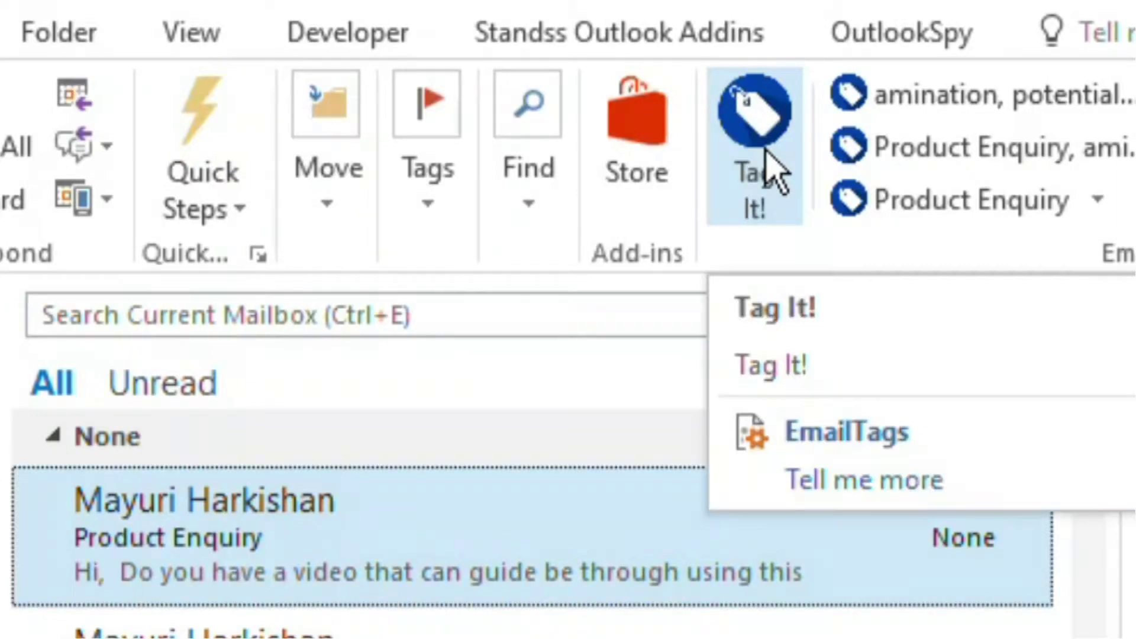
Step: Add the amination tag to the Product Enquiry email from the full tag list
click(768, 170)
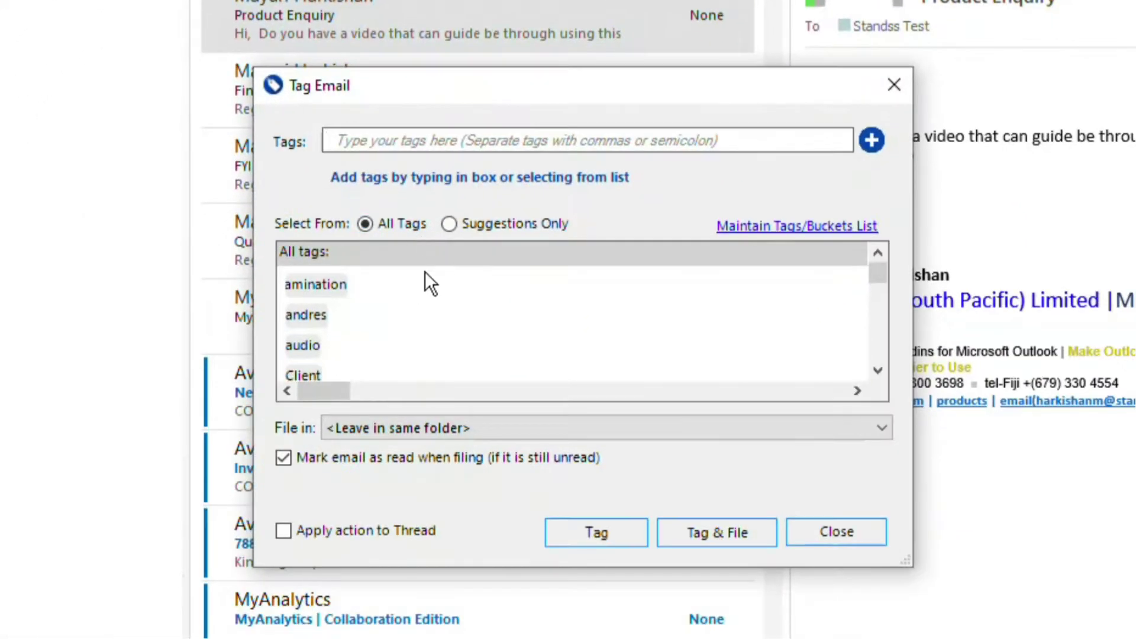
click(480, 228)
click(390, 223)
click(328, 289)
scroll(346, 307, down, 2)
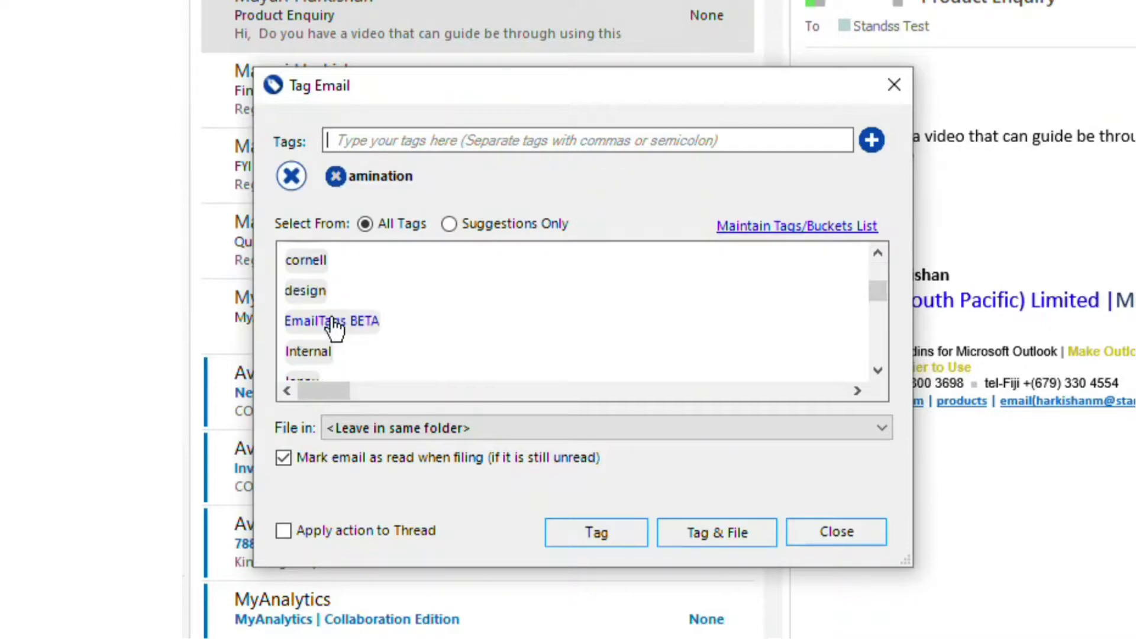
scroll(333, 329, up, 3)
Step: Add potential project, cornell, lenox and andres by name, then apply the tags
click(371, 136)
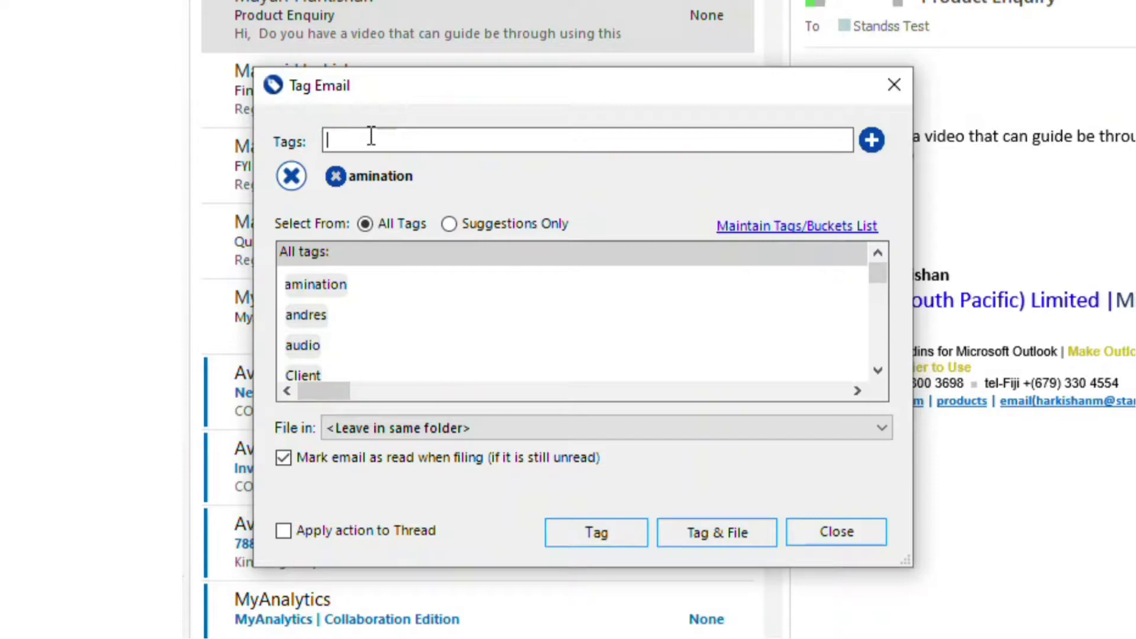
text(potential project)
key(Return)
text(cornell)
key(Return)
text(le)
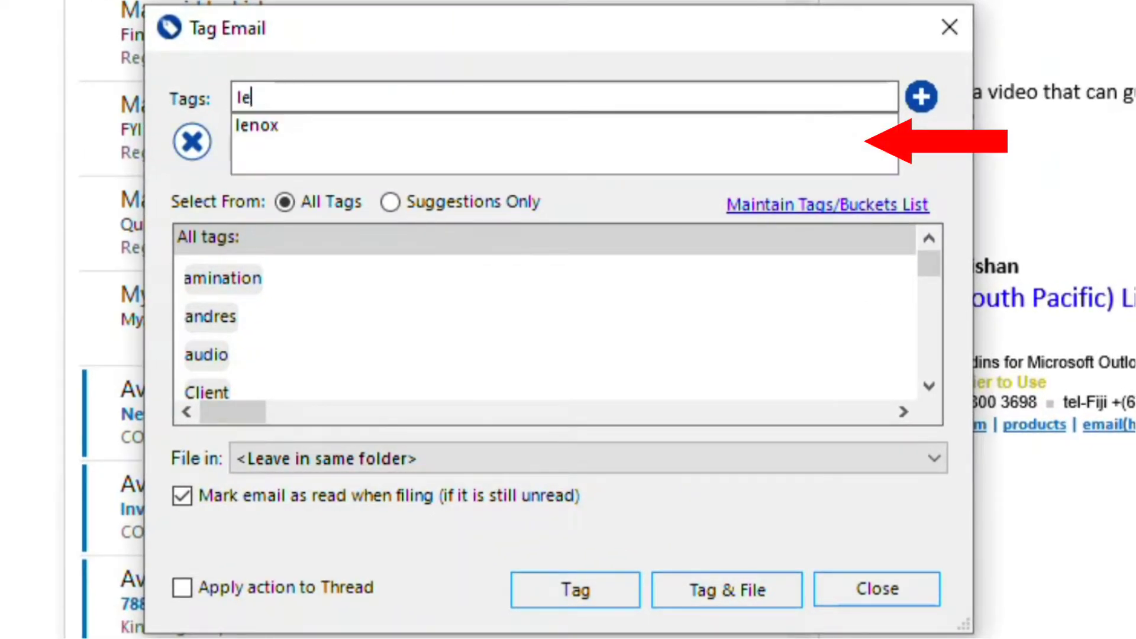
key(Return)
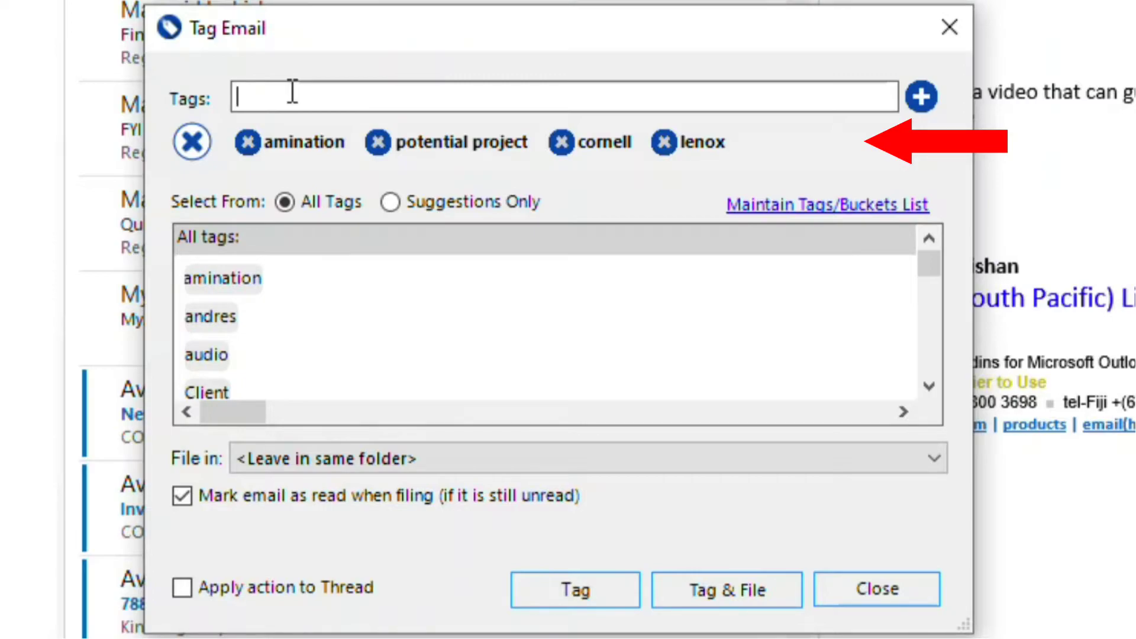
text(an)
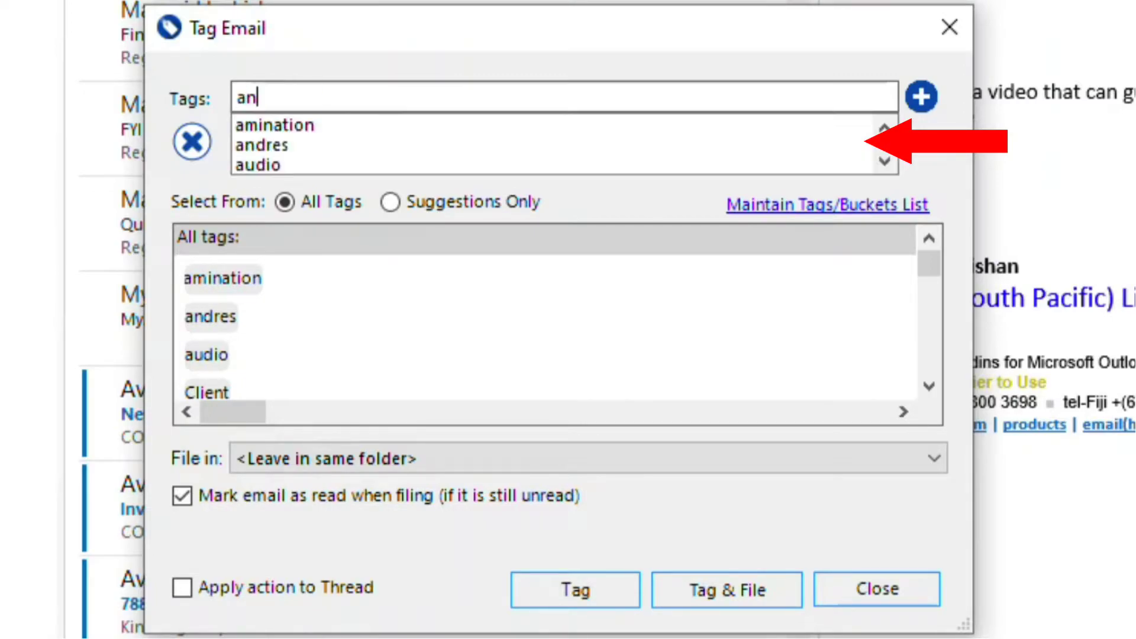
text(dres)
key(Return)
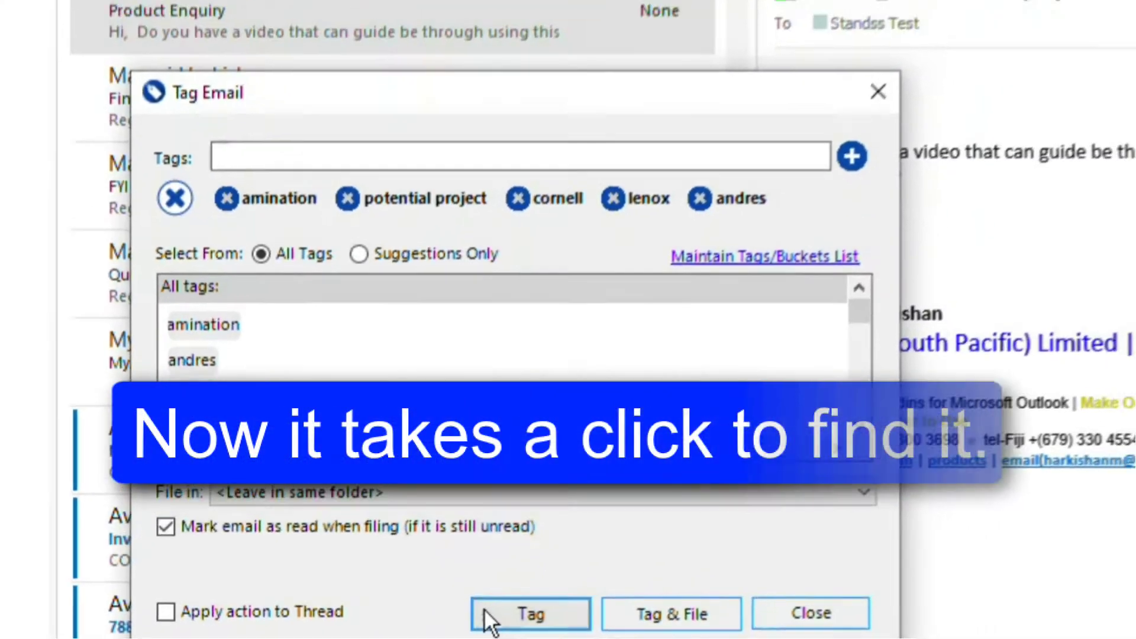
click(525, 587)
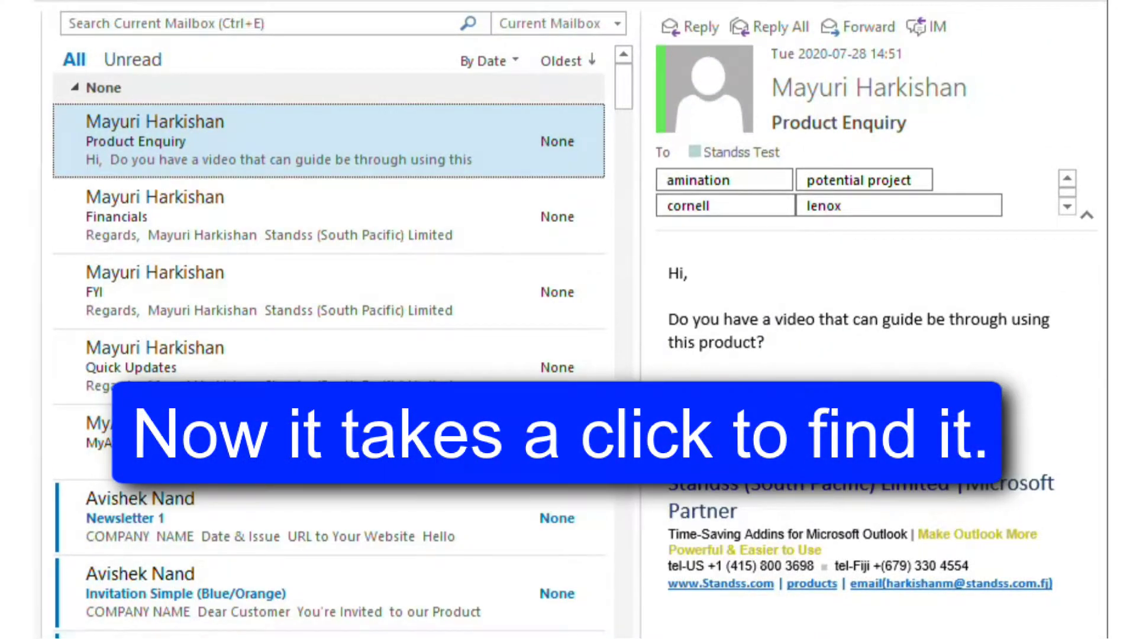
Step: Find emails tagged potential project via the EmailTags Search list, then reopen that list
click(414, 35)
click(906, 111)
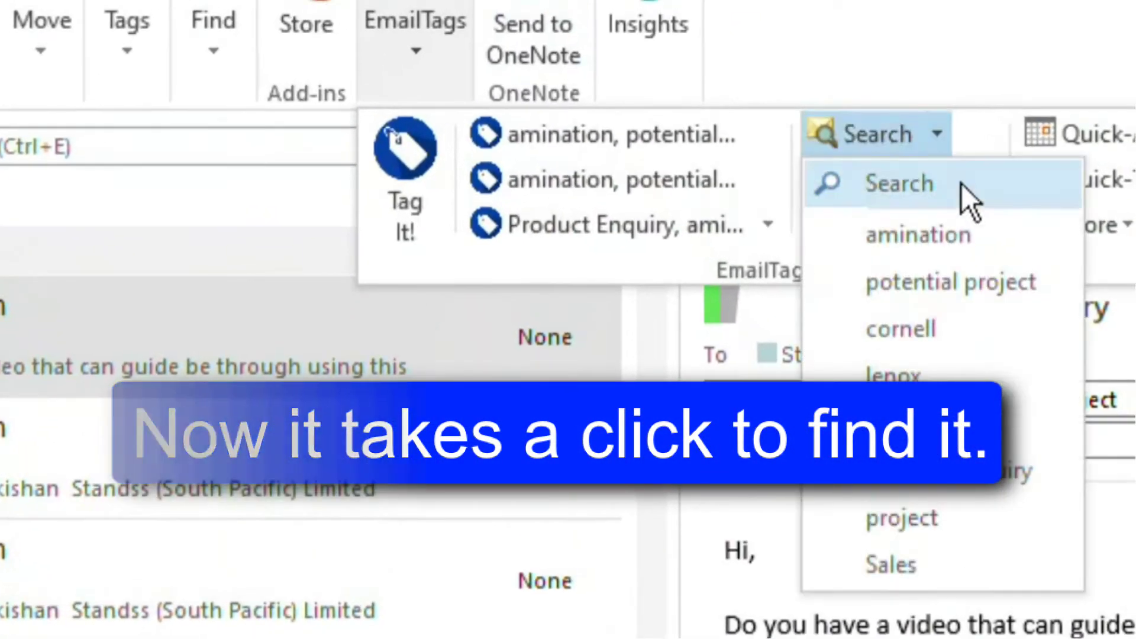
click(946, 282)
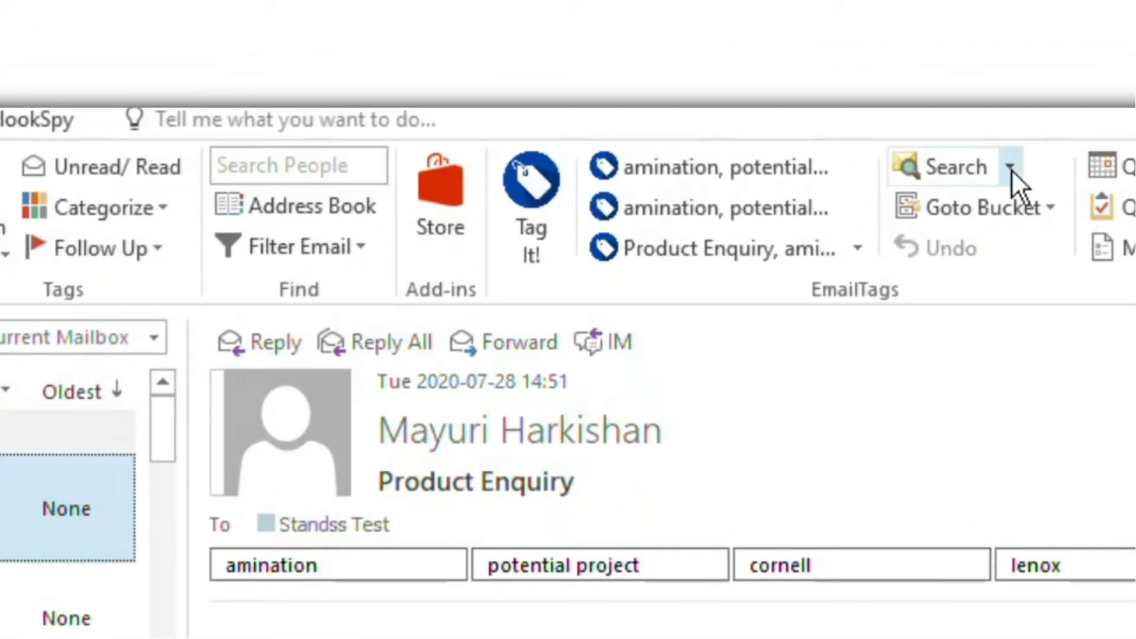
click(1012, 169)
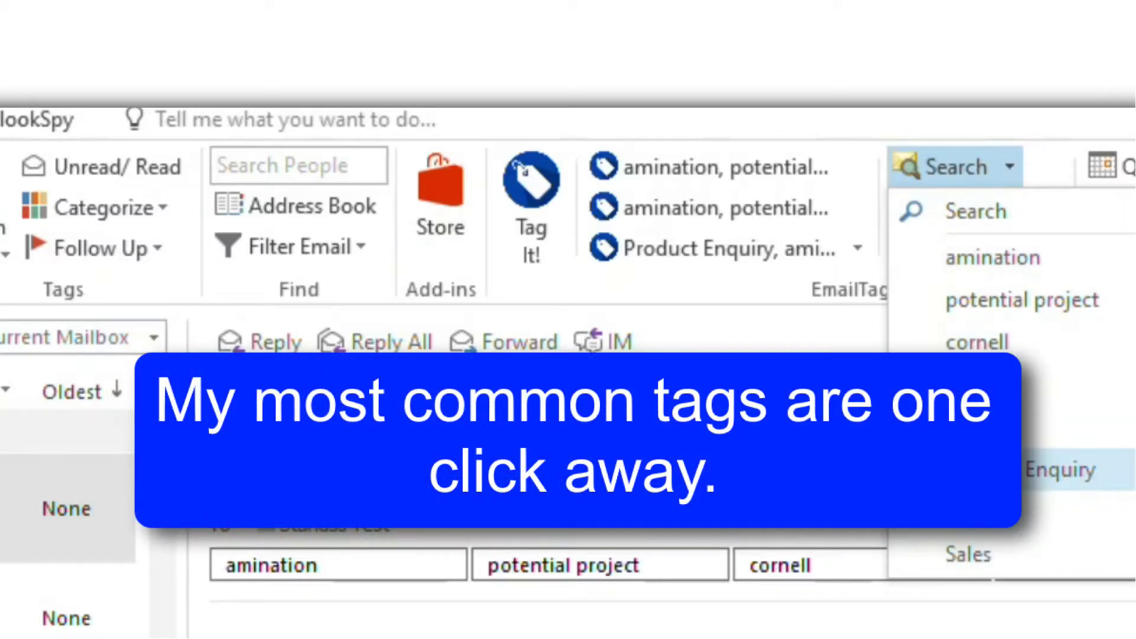
click(1008, 210)
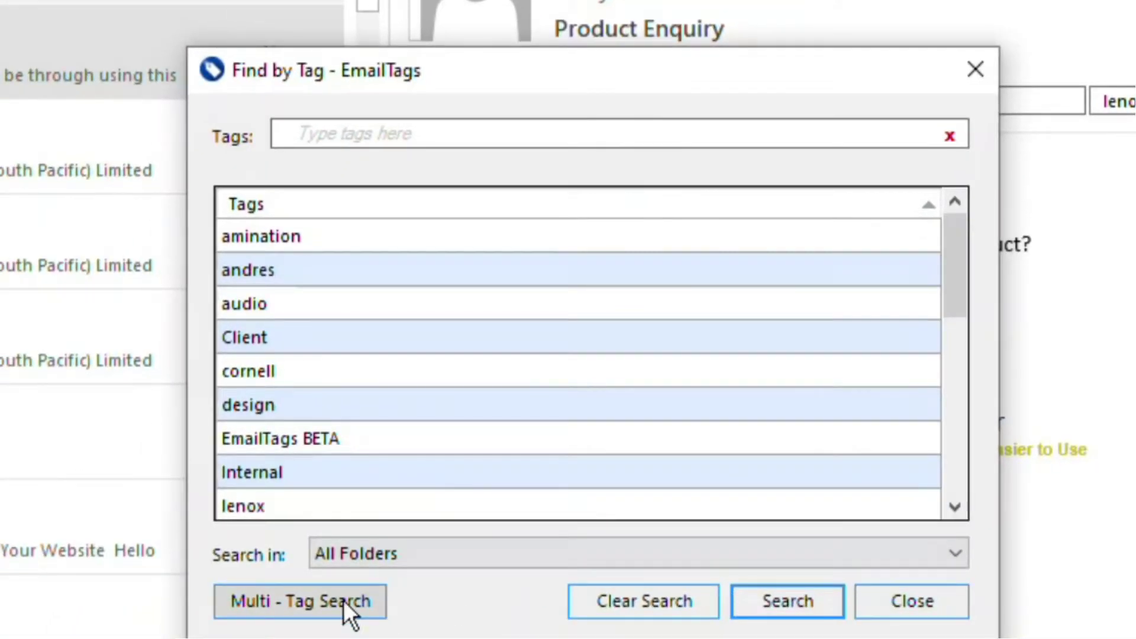
click(344, 601)
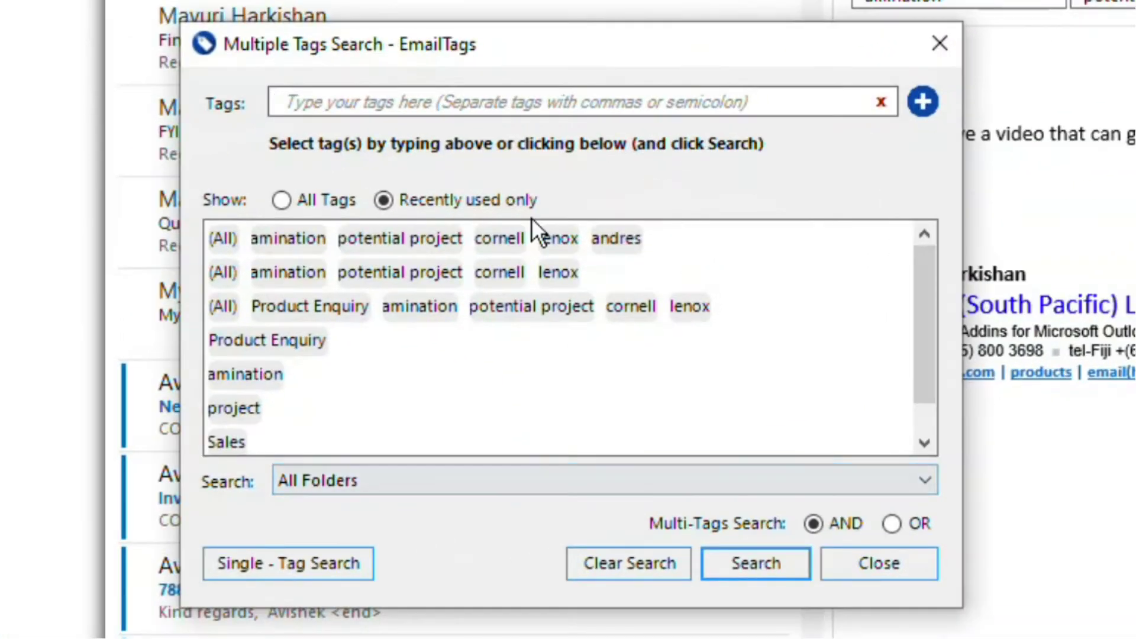
click(341, 204)
scroll(323, 328, down, 5)
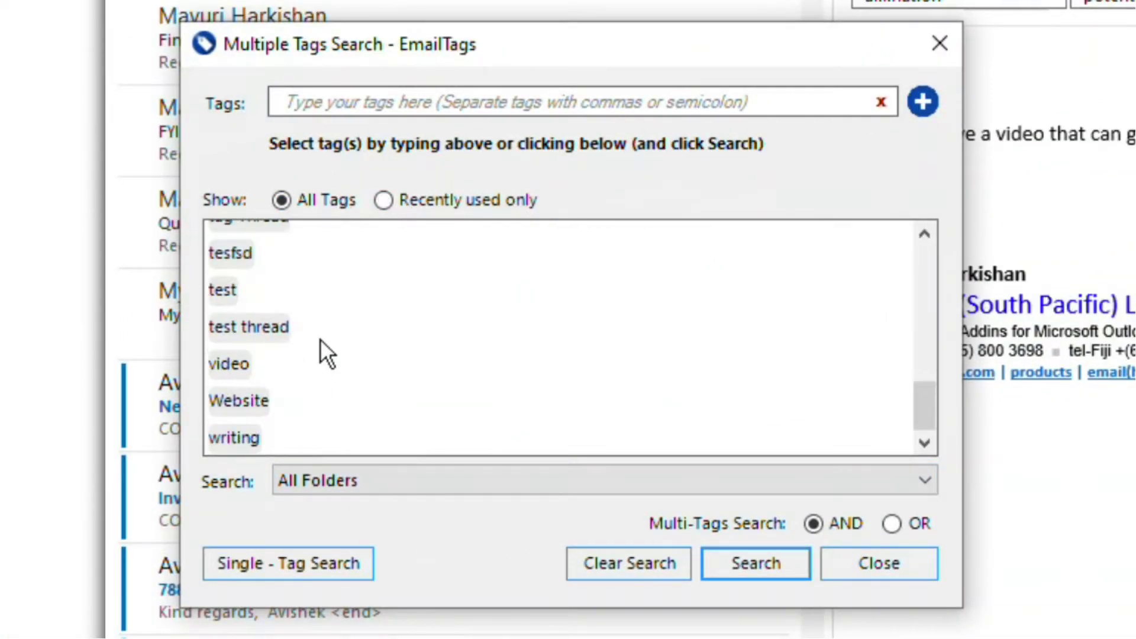
scroll(321, 340, up, 5)
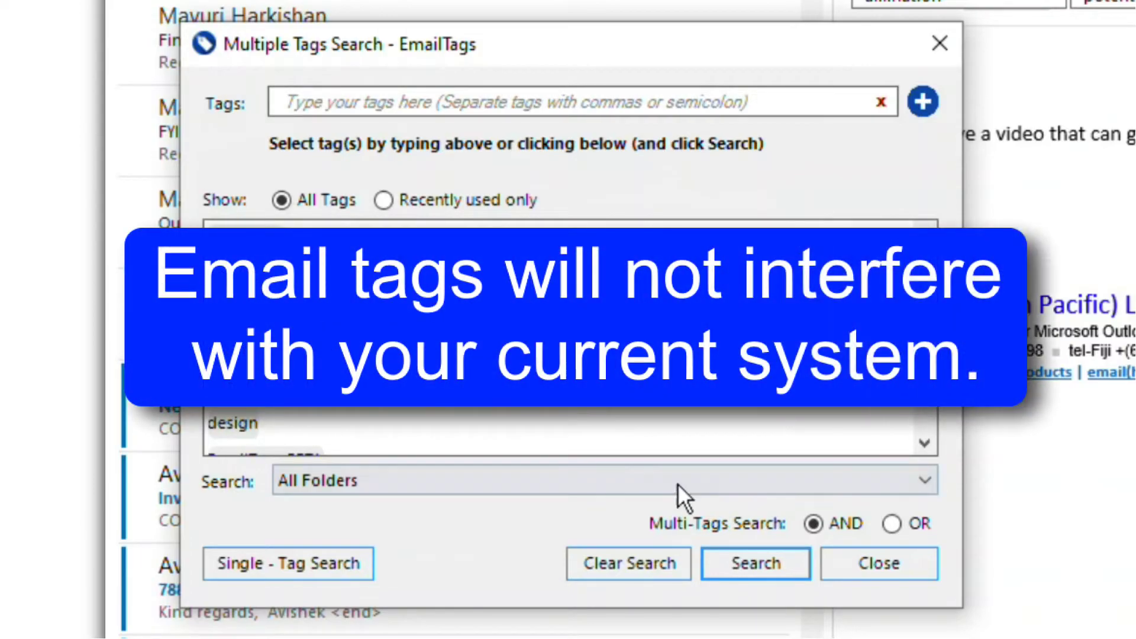
click(885, 560)
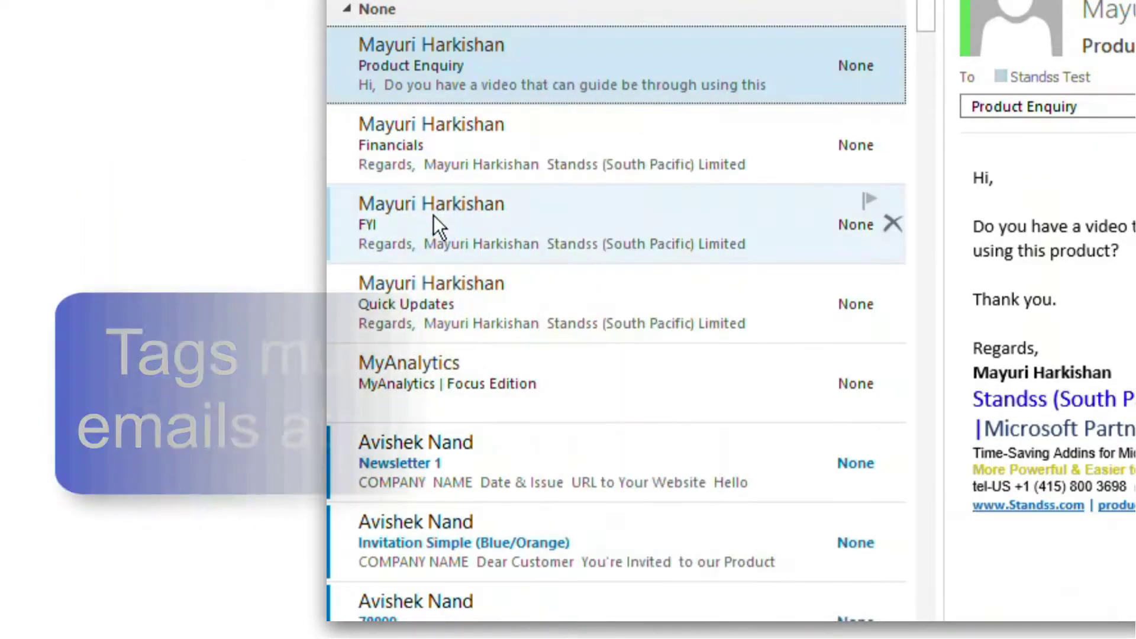
Step: Select the Product Enquiry, Financials and FYI emails together and bring up their context menu
shift+click(433, 215)
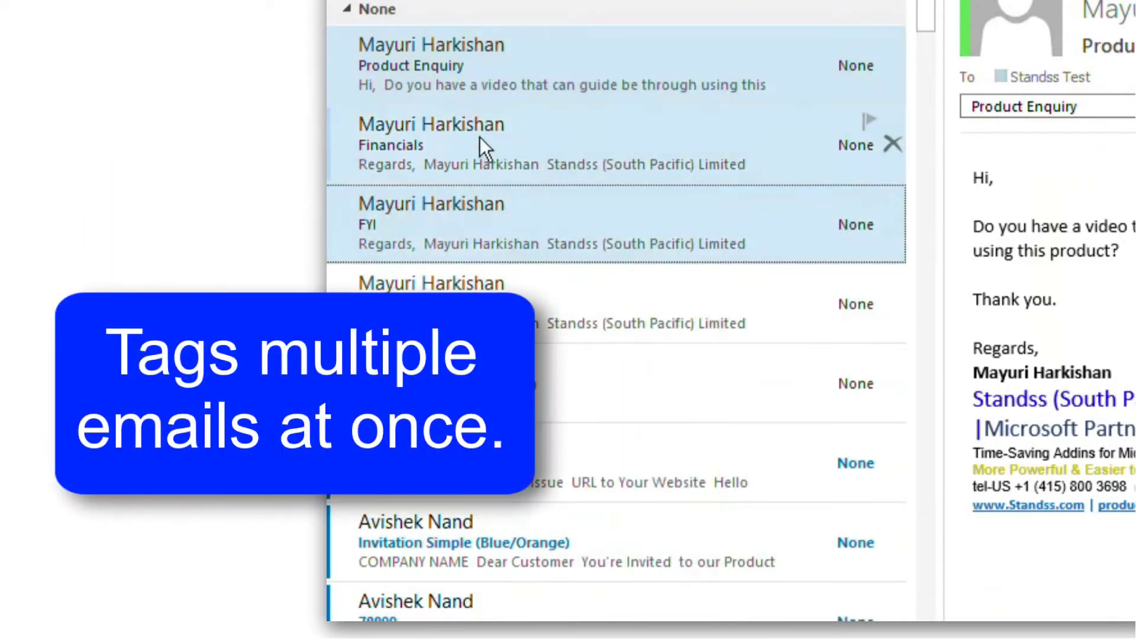
right_click(516, 48)
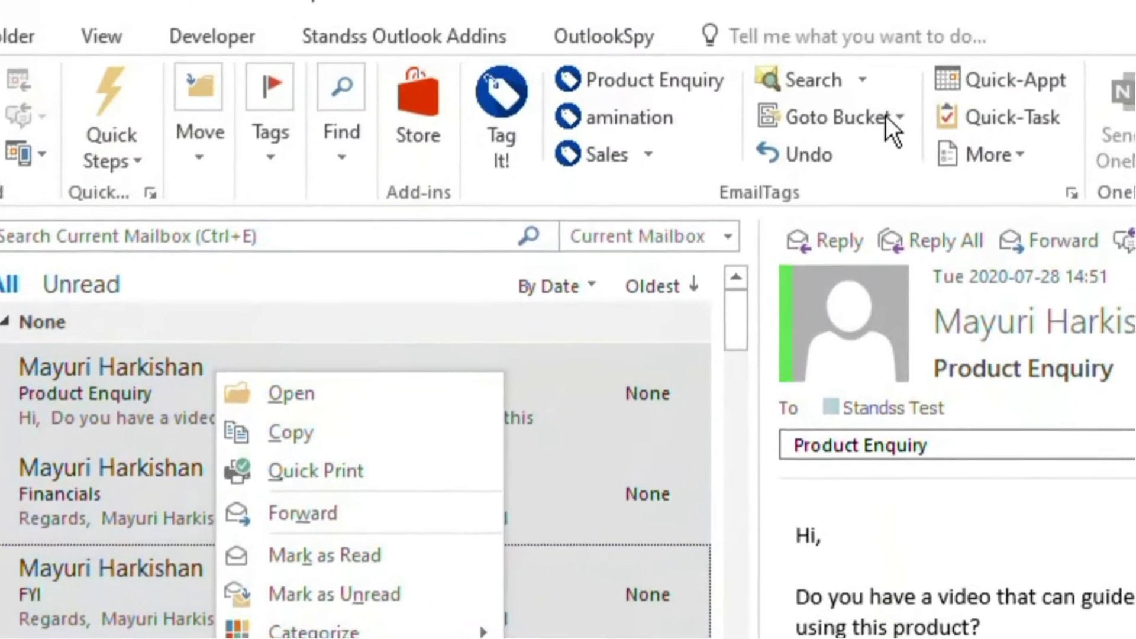
Step: Choose Hilton as the File in folder in the Tag Email window
click(886, 116)
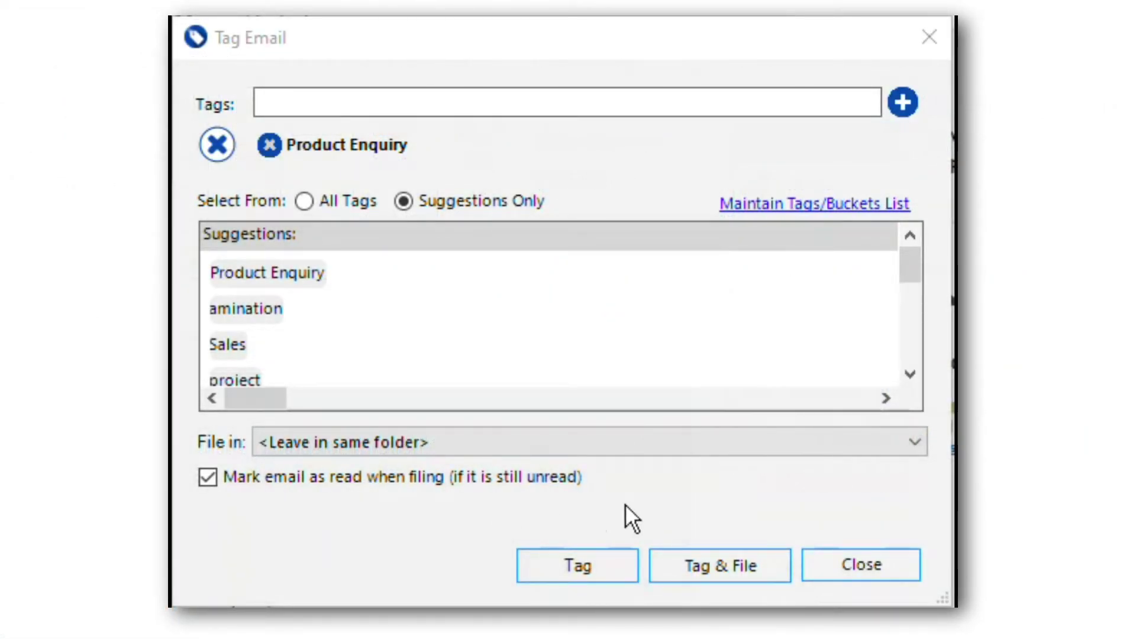
click(860, 443)
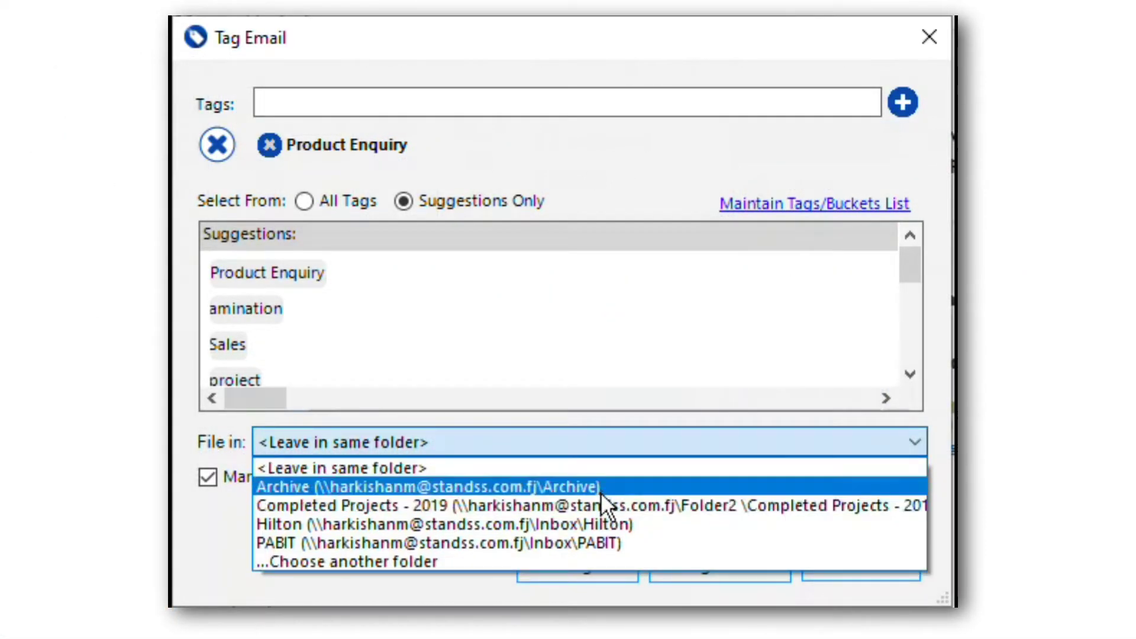
click(588, 523)
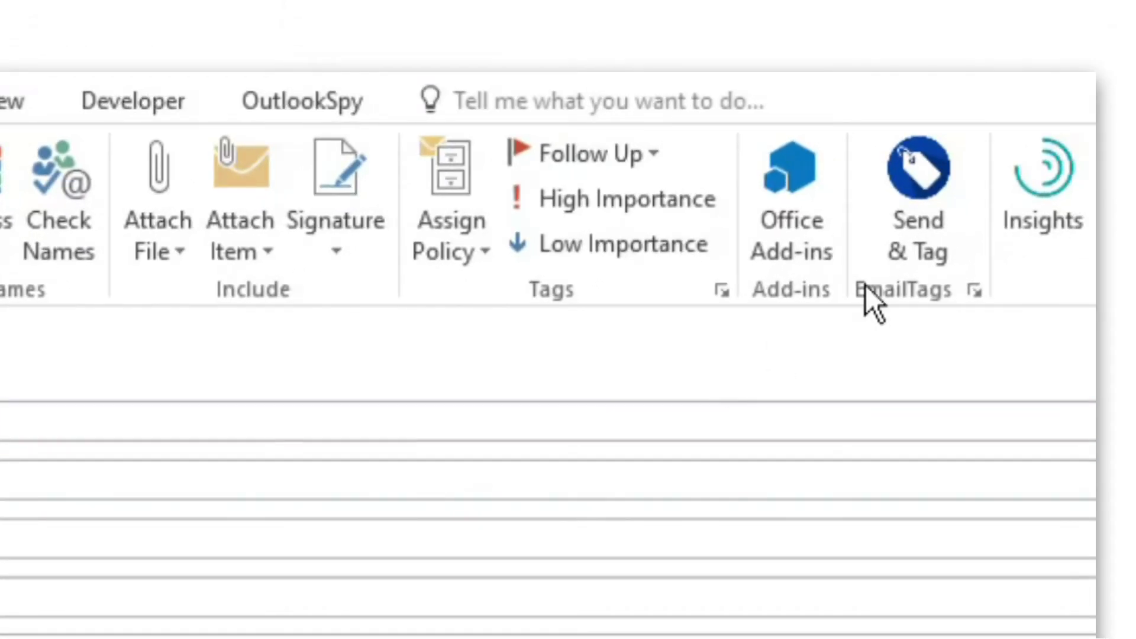
Step: Send the feedback email with Send & Tag, adding the Product Enquiry and amination tags
click(924, 222)
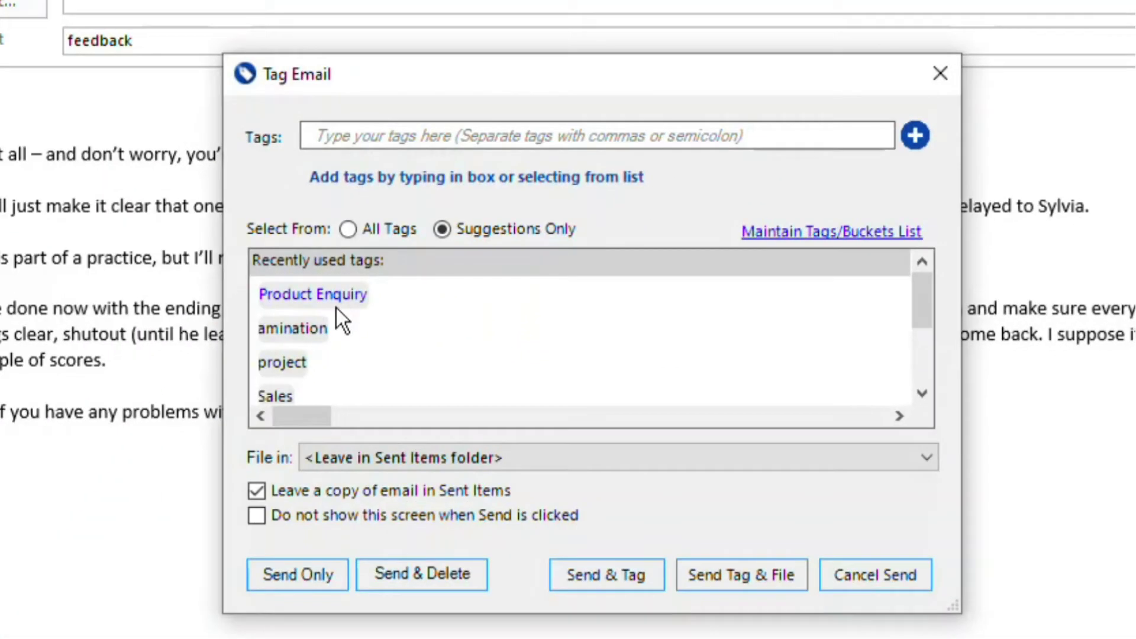
click(373, 299)
click(377, 330)
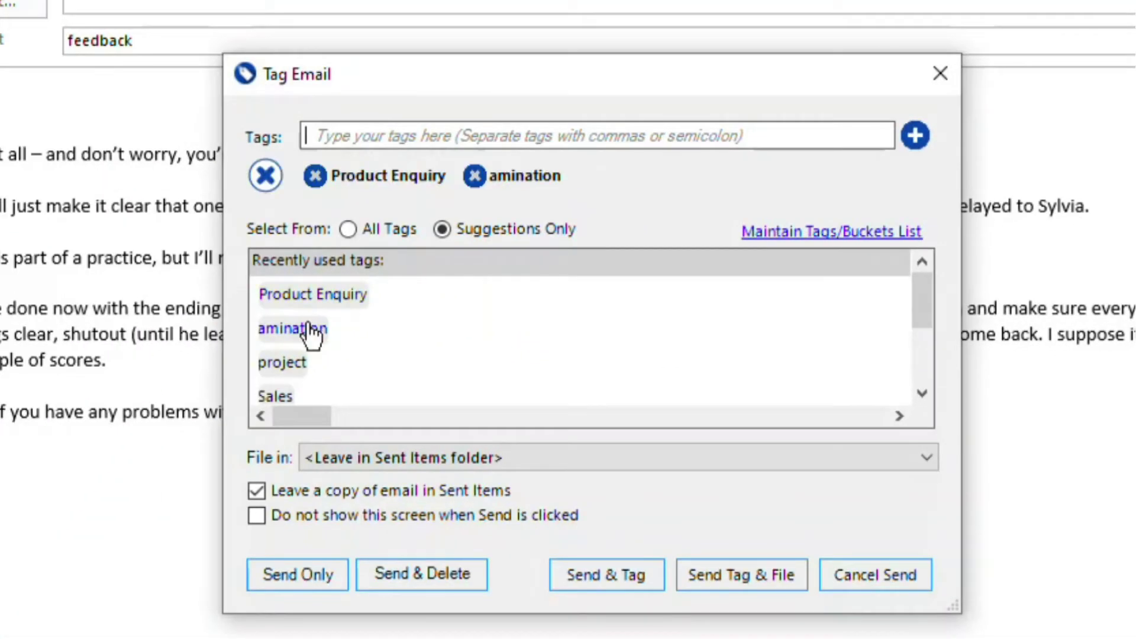
click(382, 229)
click(451, 229)
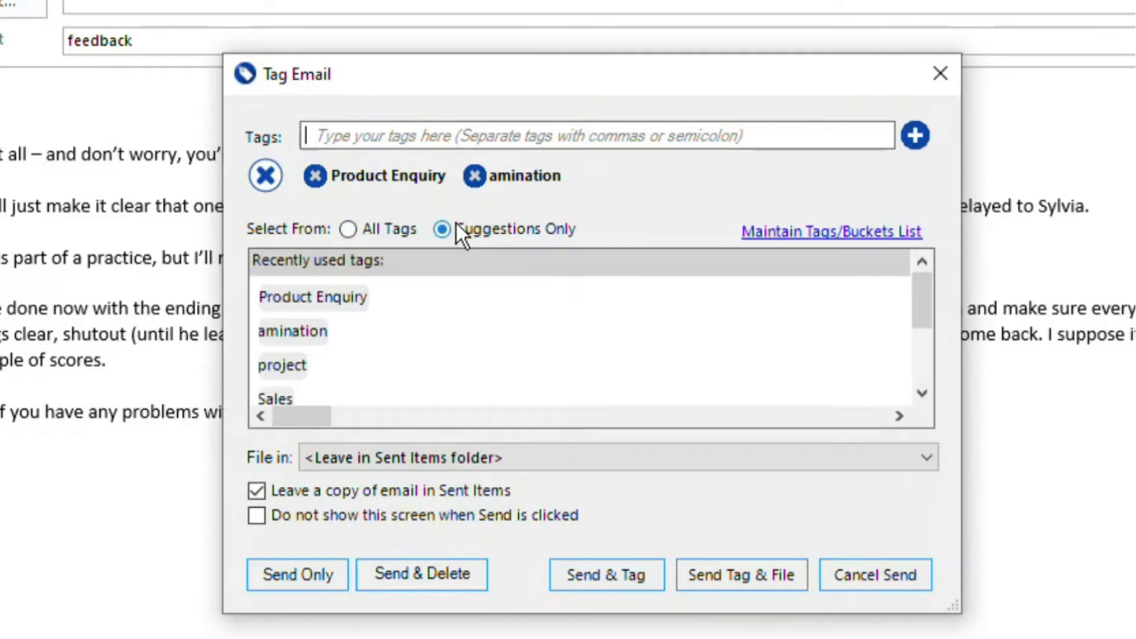
click(921, 394)
click(922, 393)
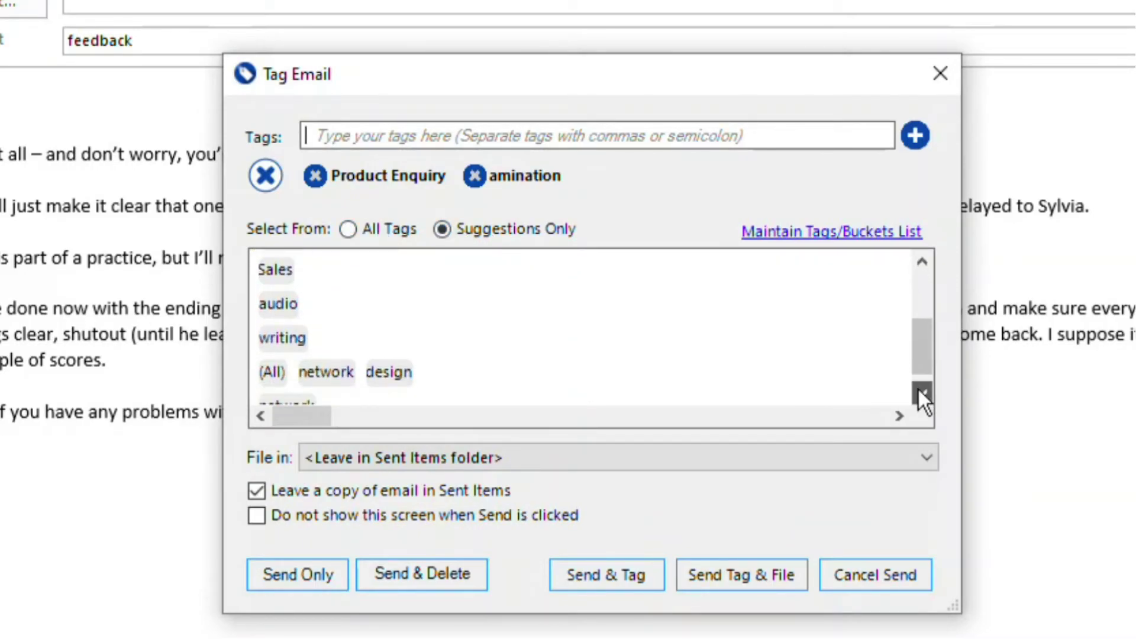
drag(922, 366, 919, 238)
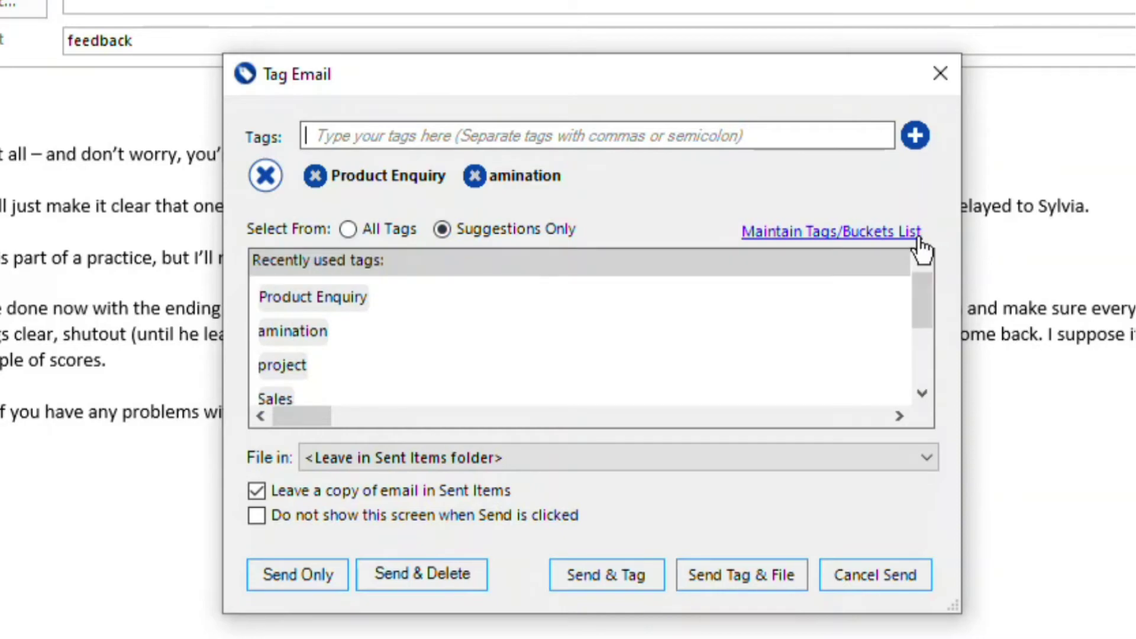